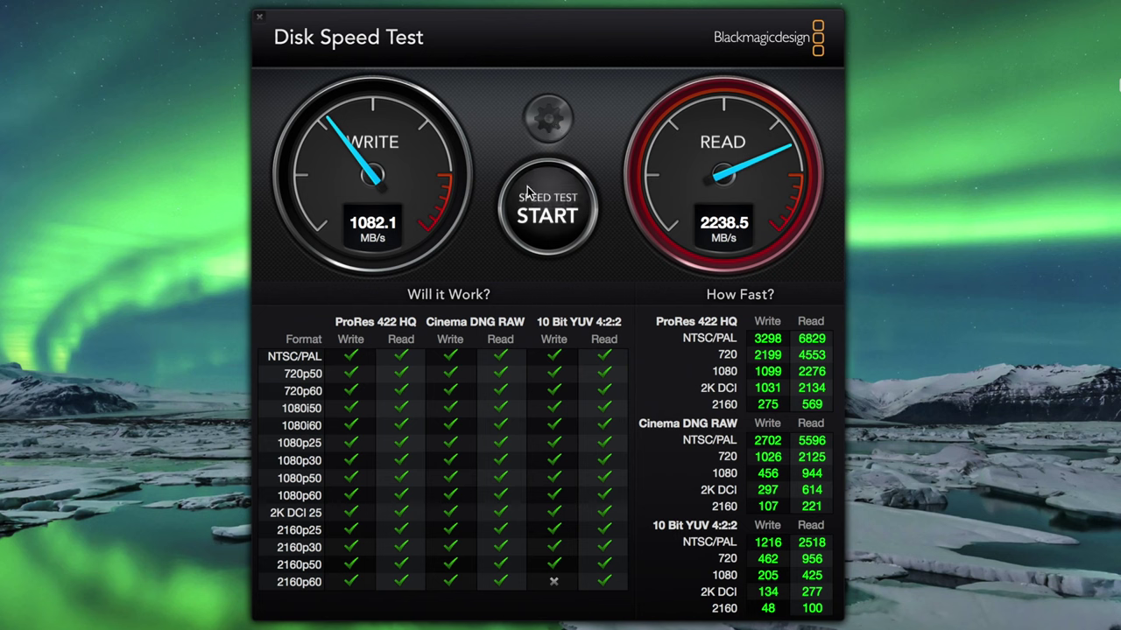
- Set the stress file size to 4 GB and rerun the Blackmagic speed test
{"action": "left_click", "coordinate": [546, 123]}
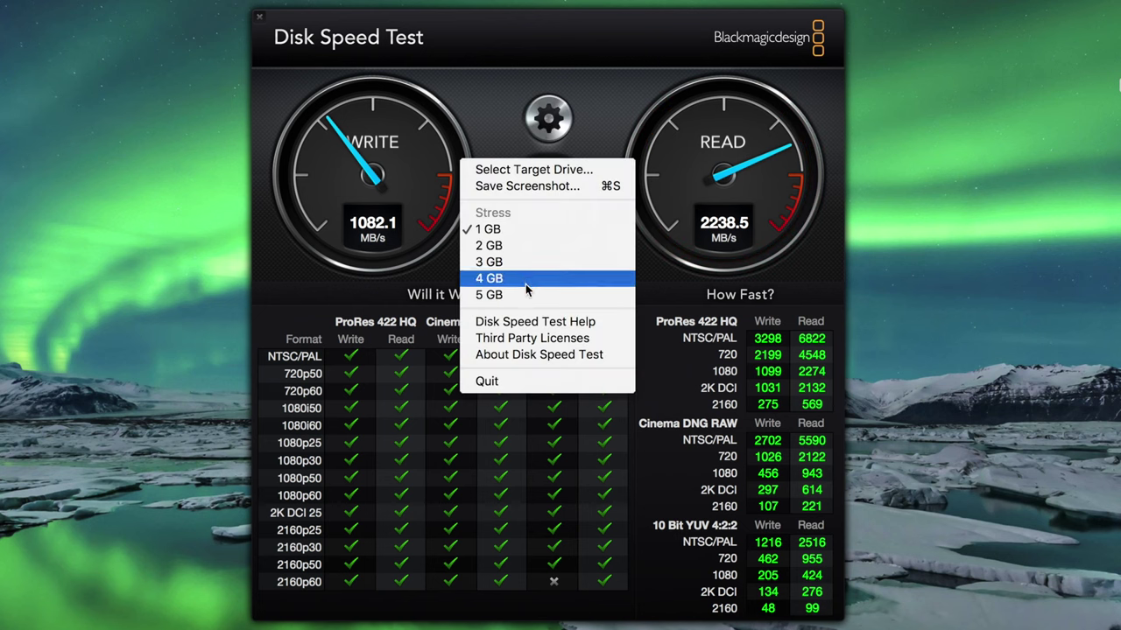
{"action": "left_click", "coordinate": [525, 285]}
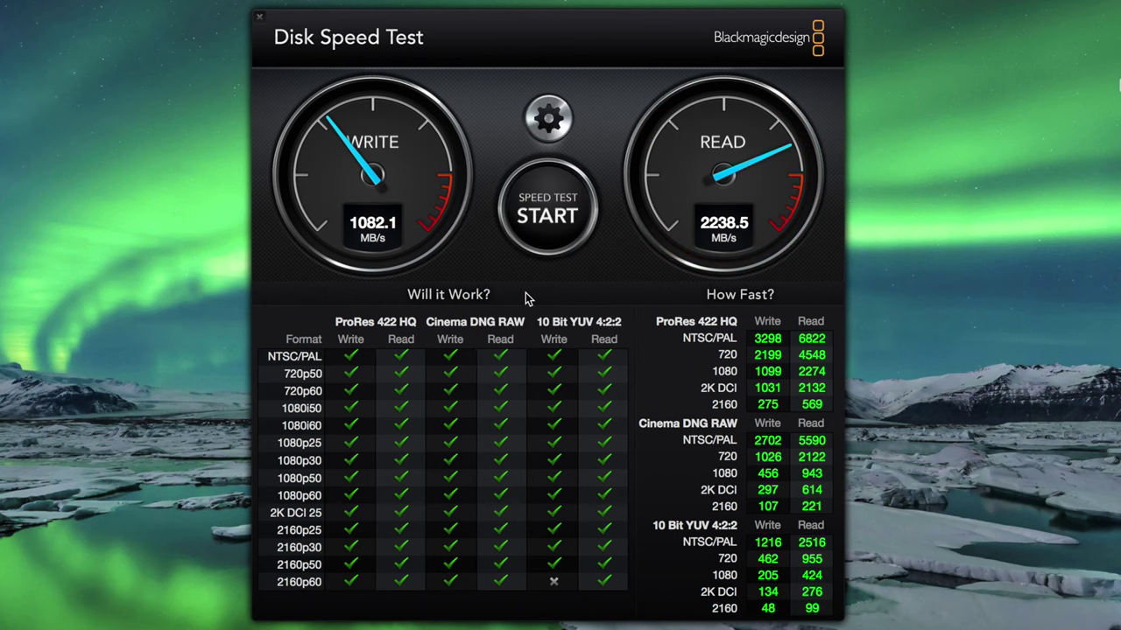
{"action": "left_click", "coordinate": [543, 223]}
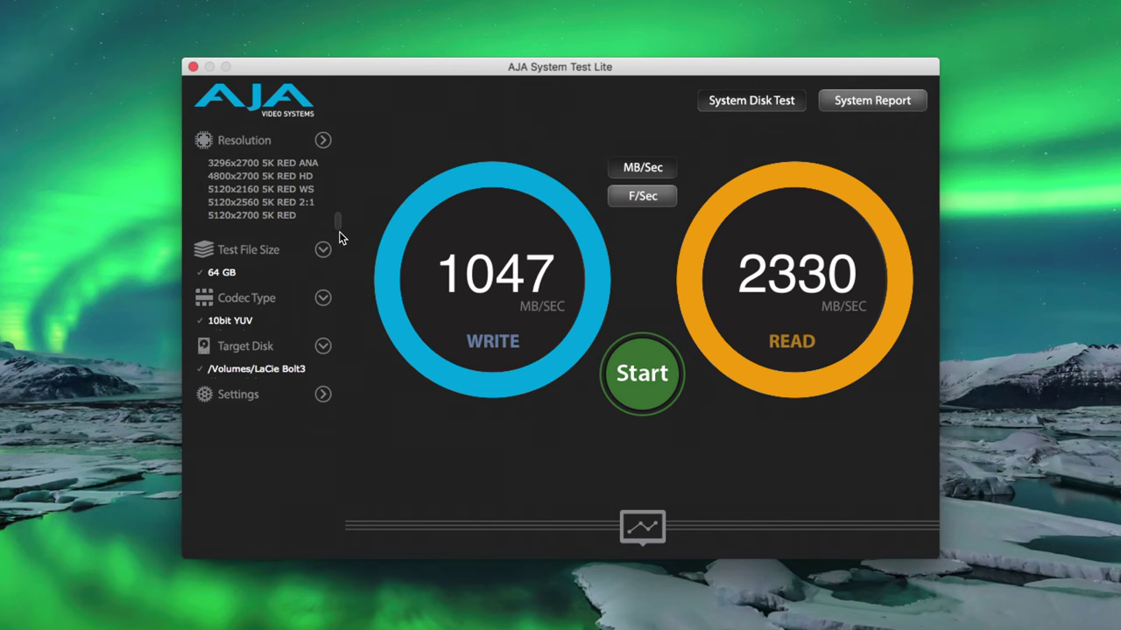
{"action": "scroll", "coordinate": [339, 231], "scroll_direction": "up", "scroll_amount": 2}
{"action": "scroll", "coordinate": [341, 221], "scroll_direction": "up", "scroll_amount": 2}
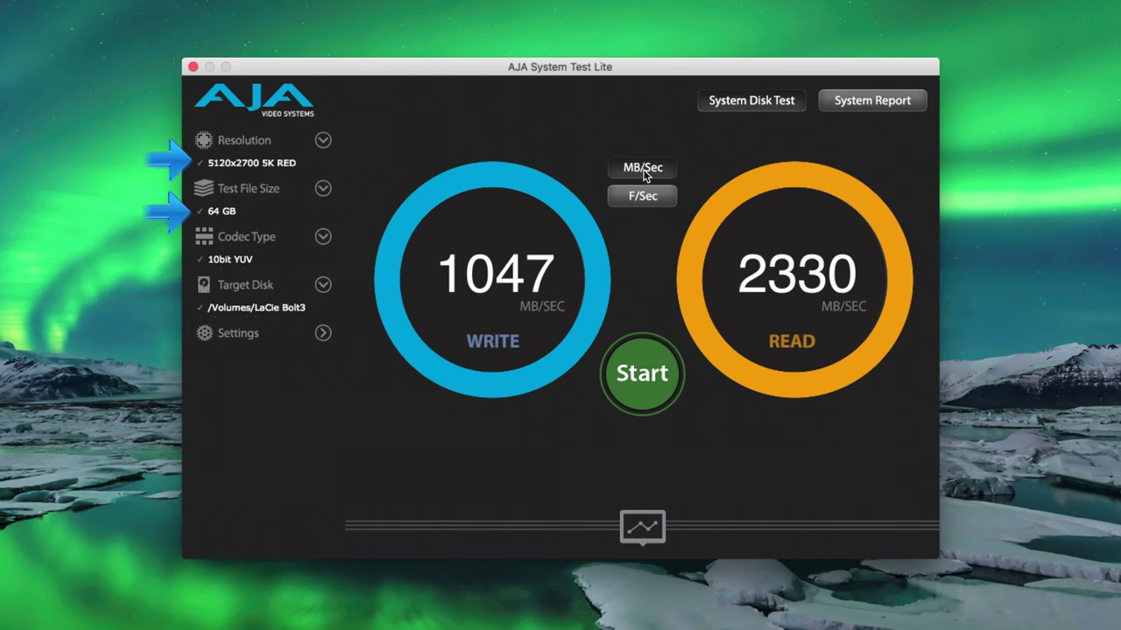
- Run the AJA disk test on the LaCie Bolt3 to about 1077 MB/s write, 2370 MB/s read
{"action": "left_click", "coordinate": [641, 373]}
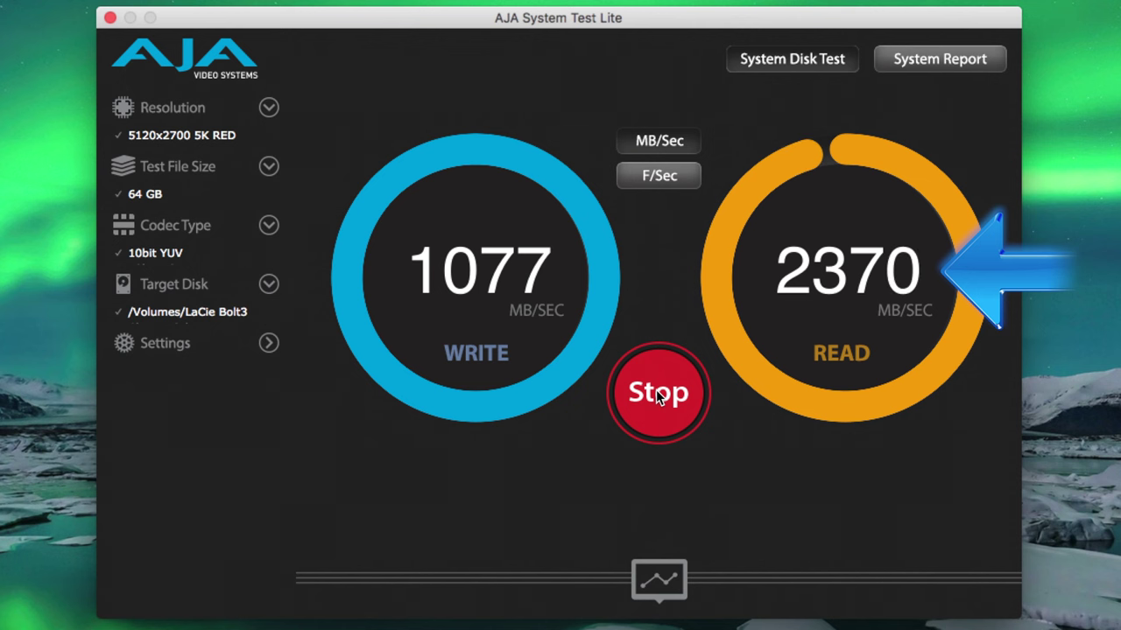
{"action": "left_click", "coordinate": [656, 390]}
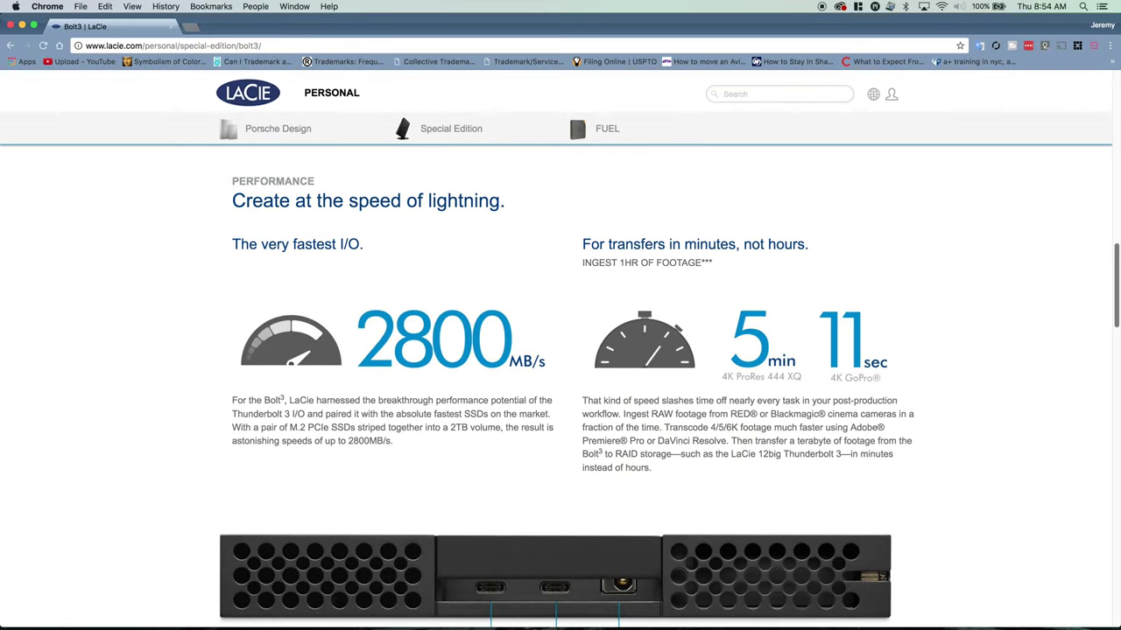
{"action": "scroll", "coordinate": [567, 396], "scroll_direction": "down", "scroll_amount": 1}
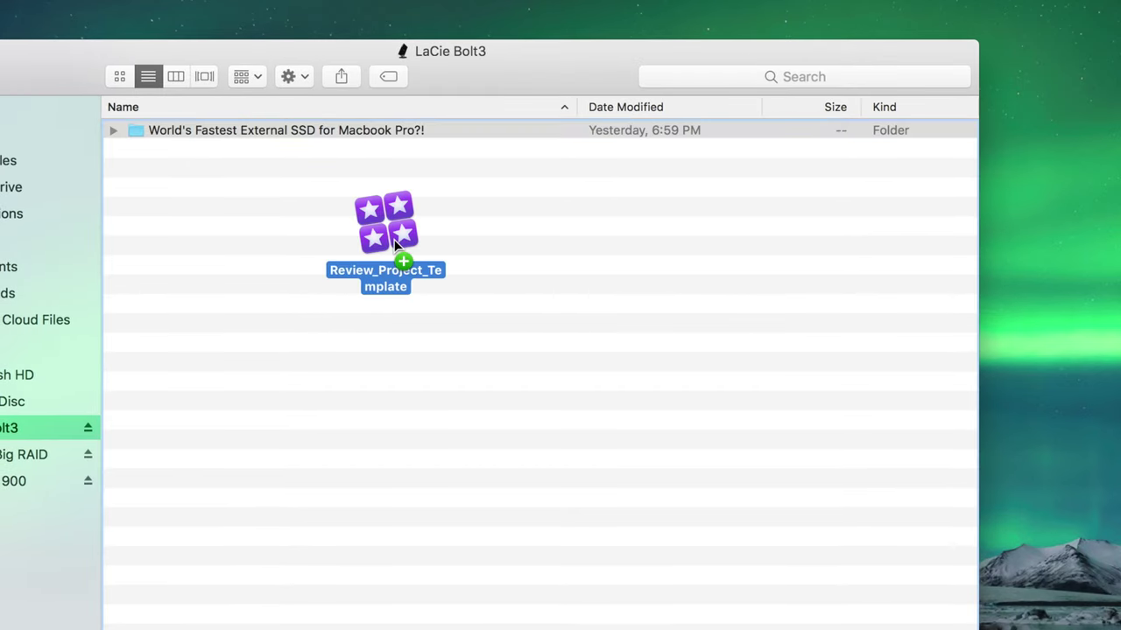
- Drag the Review_Project_Template library into the LaCie Bolt3 Finder window
{"action": "left_click_drag", "start_coordinate": [394, 239], "coordinate": [394, 242]}
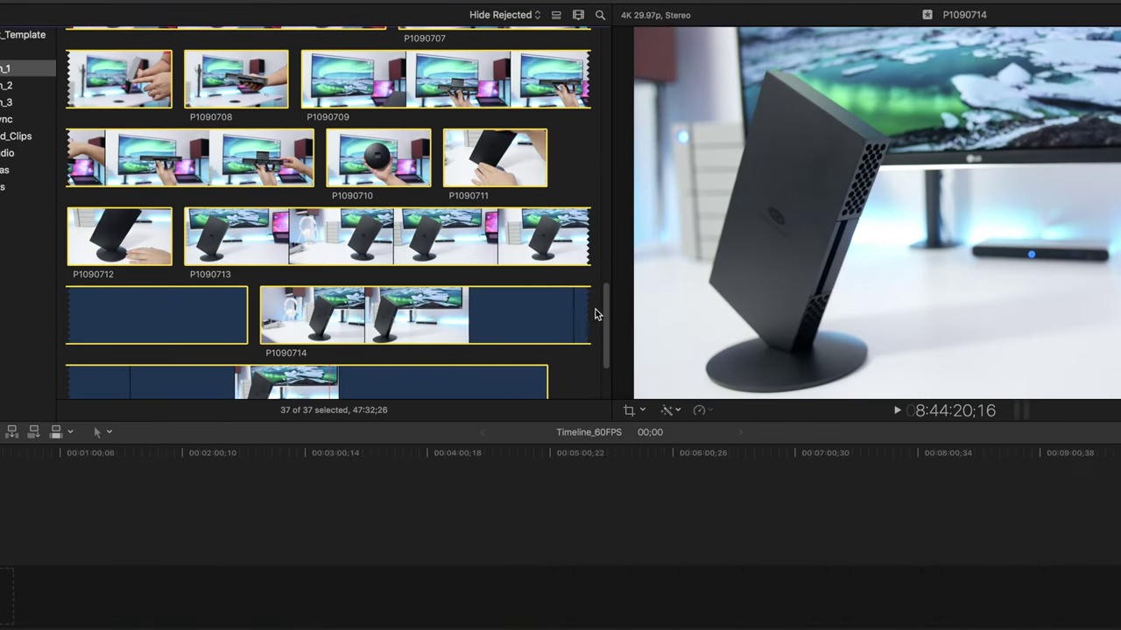
{"action": "left_click_drag", "start_coordinate": [595, 313], "coordinate": [606, 62]}
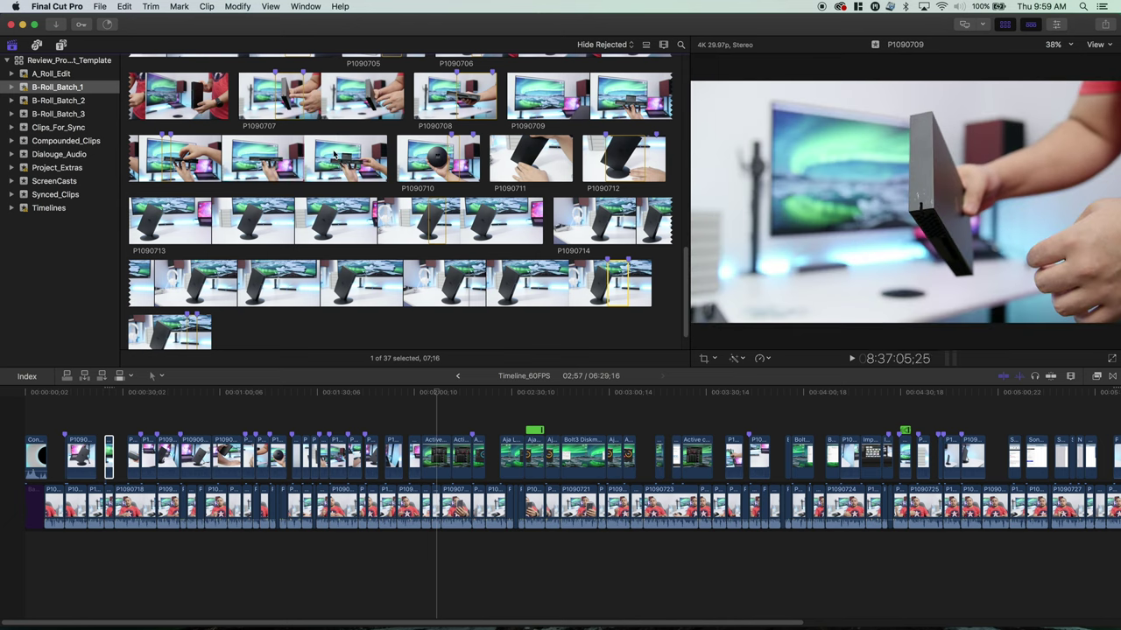
{"action": "scroll", "coordinate": [334, 155], "scroll_direction": "down", "scroll_amount": 1}
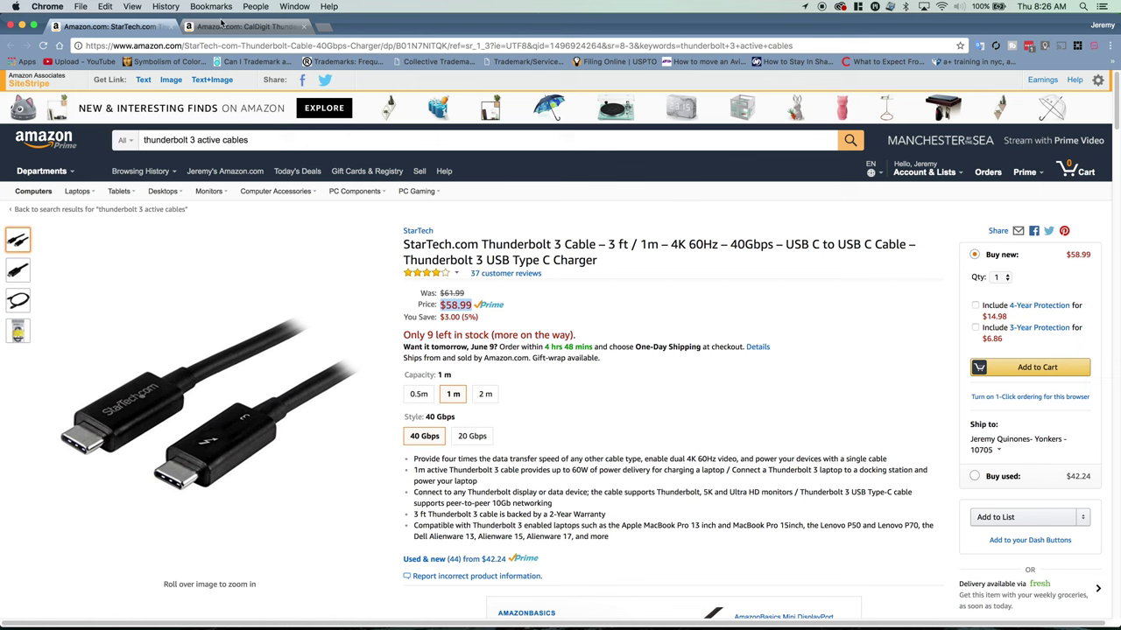
- Look over the CalDigit and StarTech Thunderbolt 3 cable pages
{"action": "left_click", "coordinate": [243, 28]}
{"action": "left_click", "coordinate": [104, 28]}
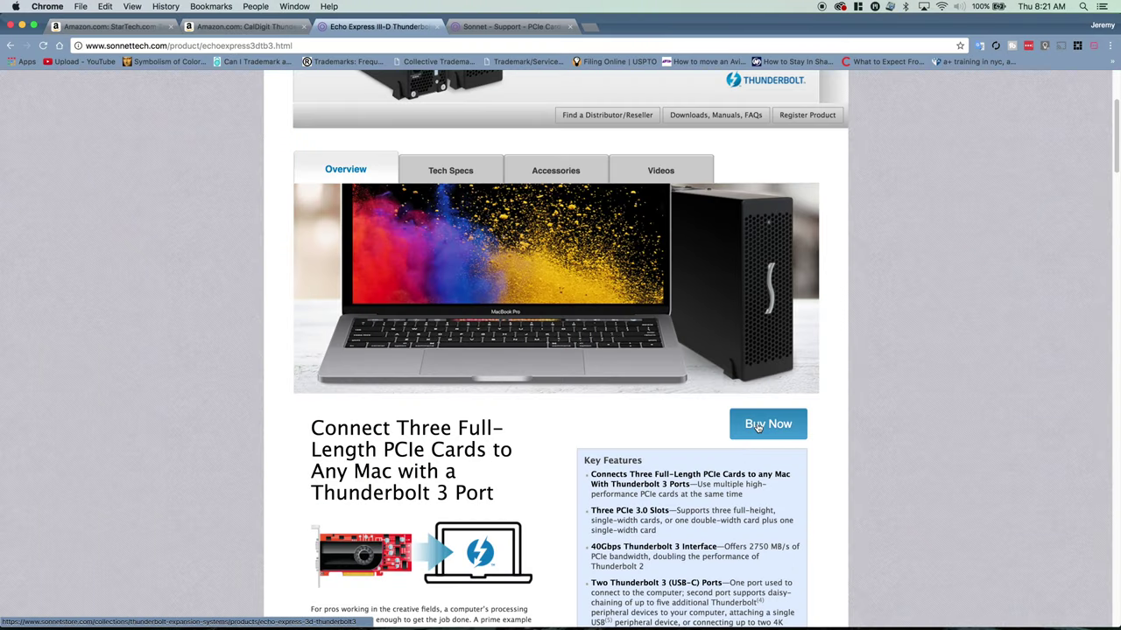
- Open the Sonnet store listing showing the Echo Express III-D at $899.00
{"action": "left_click", "coordinate": [758, 427]}
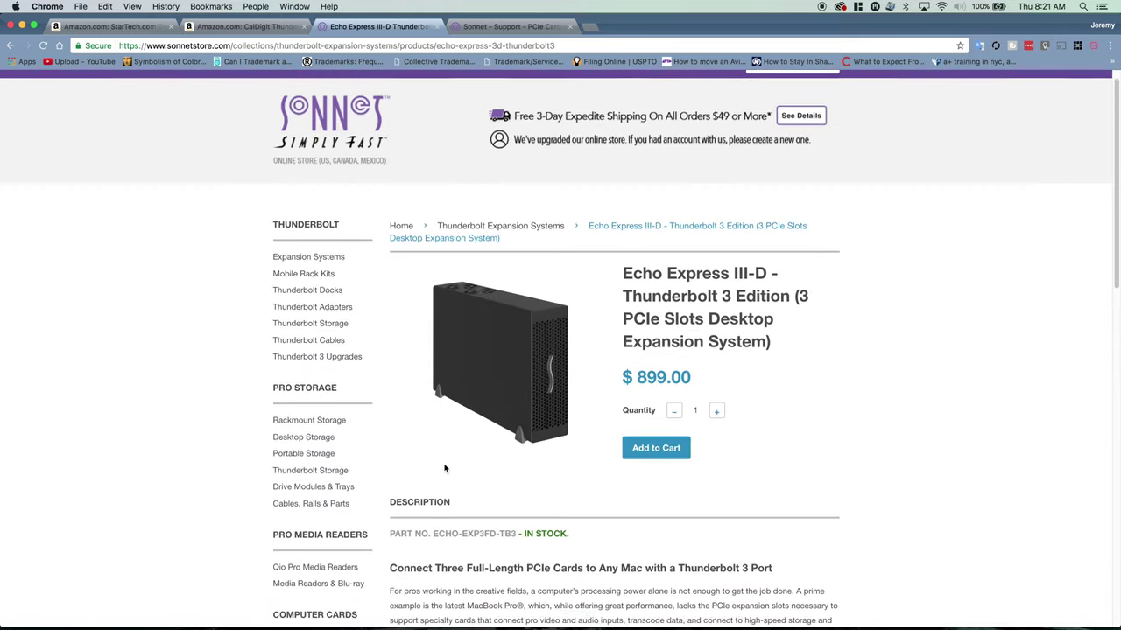
{"action": "scroll", "coordinate": [468, 467], "scroll_direction": "down", "scroll_amount": 3}
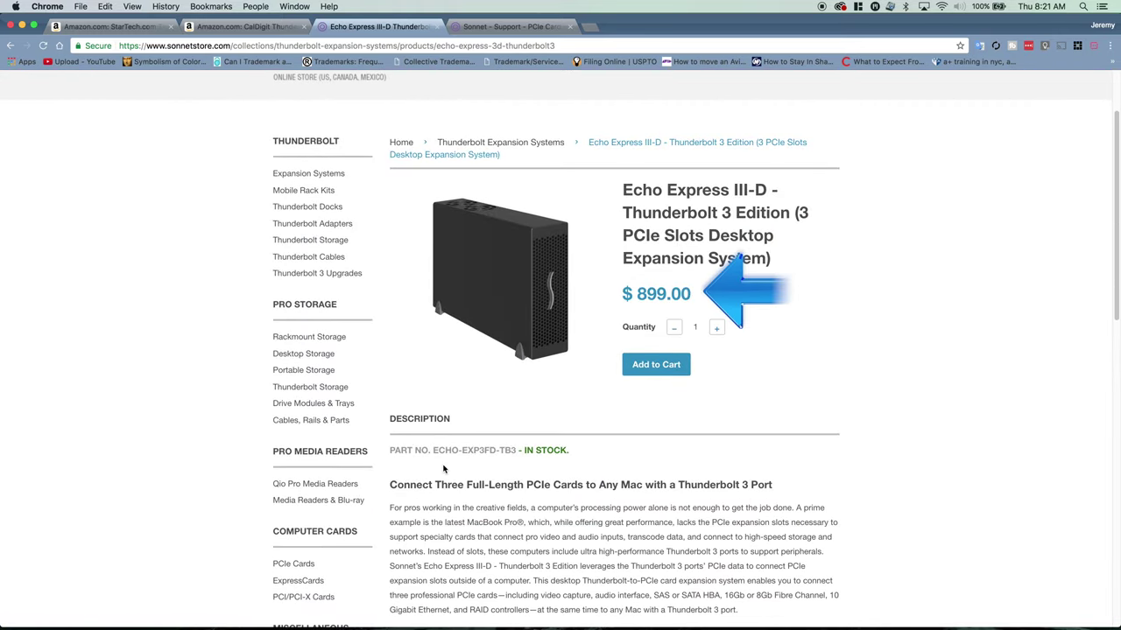